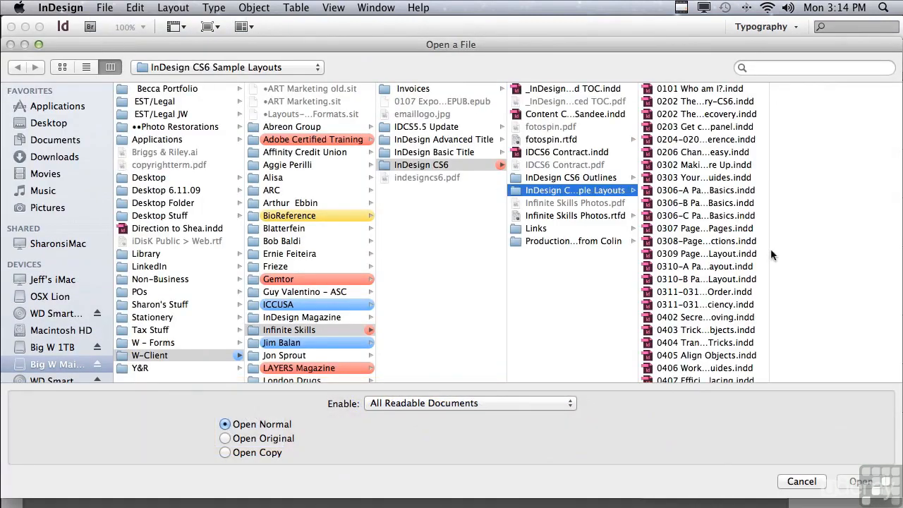
Step: Open the document "0601-0602 Character Formatting.indd" from the InDesign CS6 Sample Layouts folder
drag(770, 248, 760, 374)
click(682, 302)
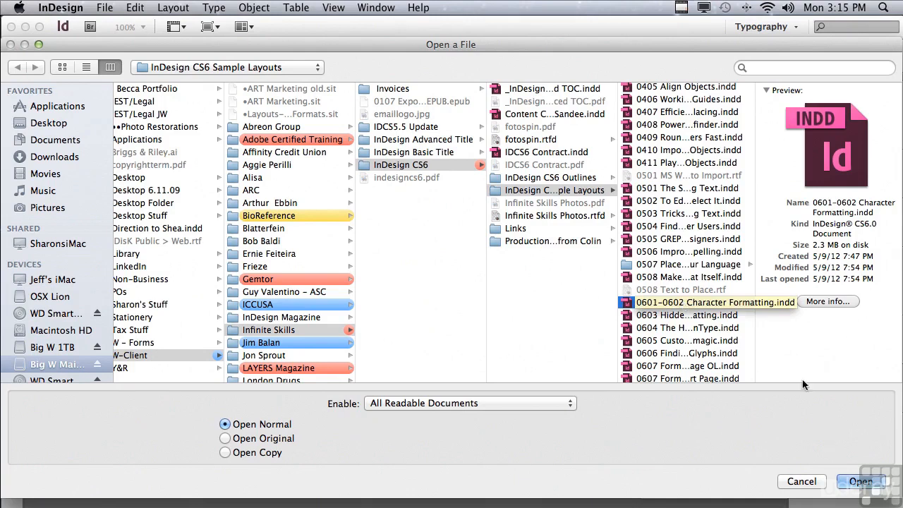
click(859, 481)
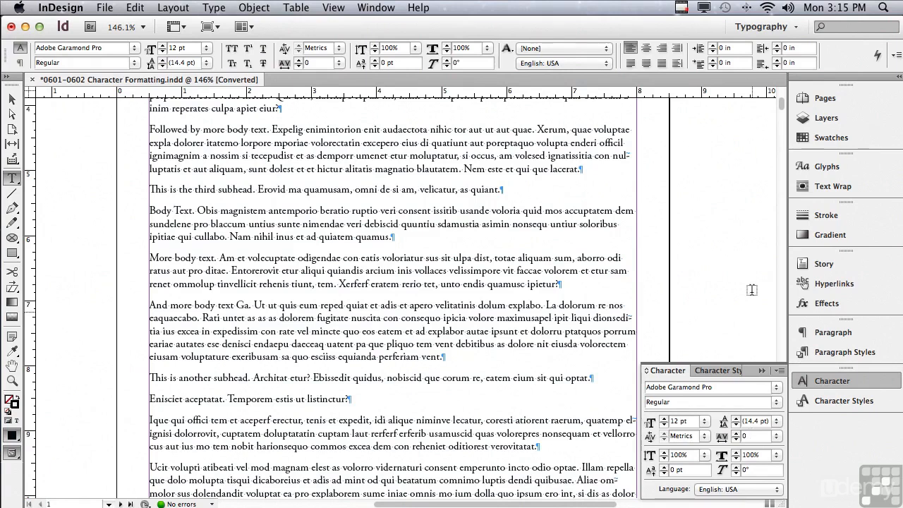
Step: Select the entire paragraph starting with "Body text formatting 1567" and tighten its tracking to -60
drag(780, 110, 781, 101)
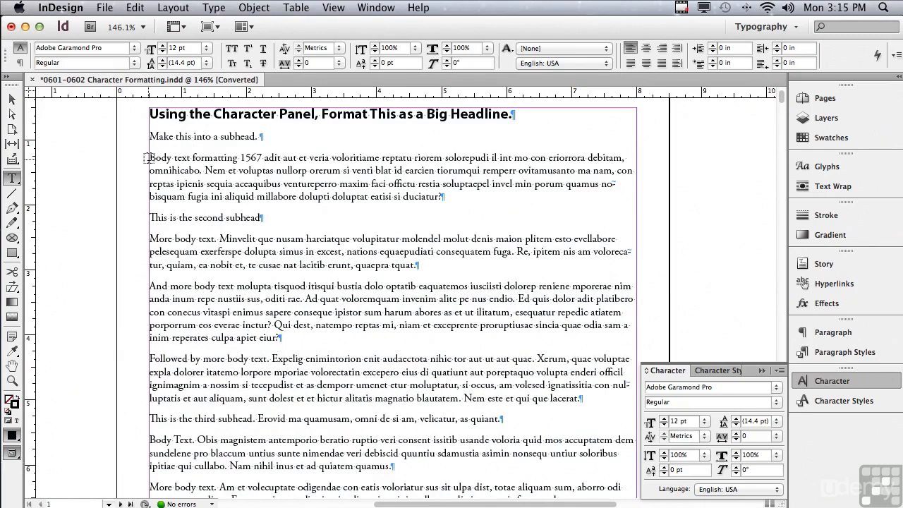
drag(149, 157, 471, 198)
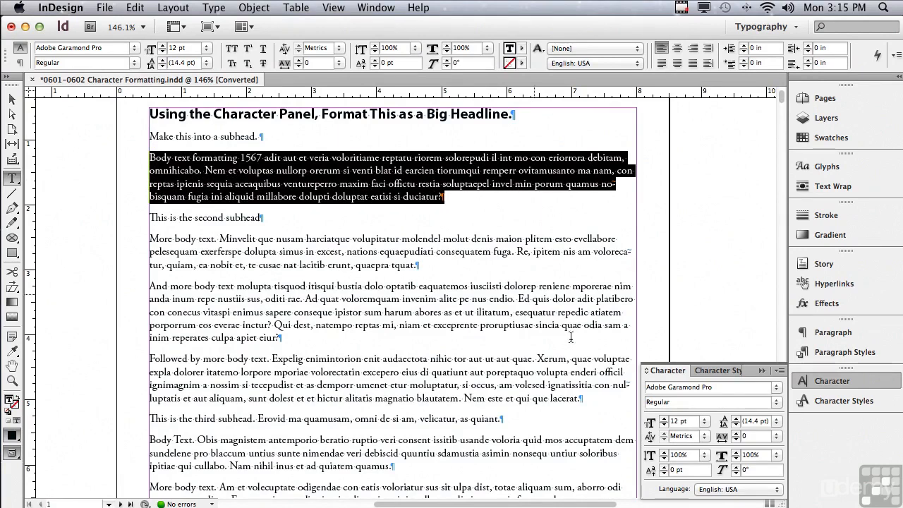
click(735, 439)
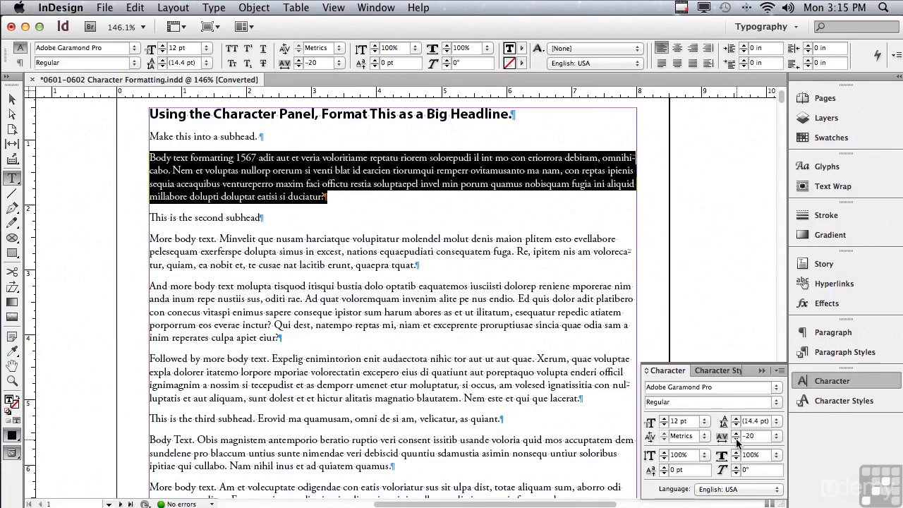
click(736, 439)
click(736, 438)
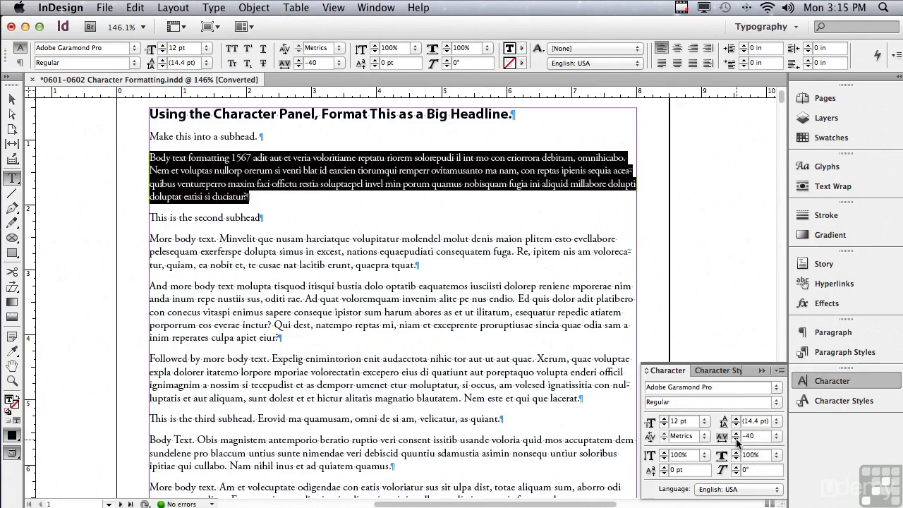
click(736, 439)
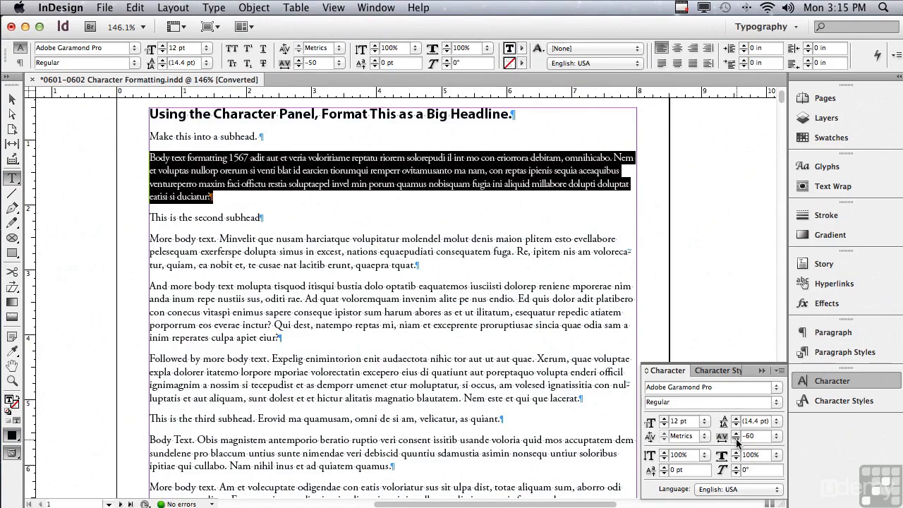
click(736, 439)
Step: Raise the selected paragraph's tracking back to 0
click(735, 433)
click(735, 433)
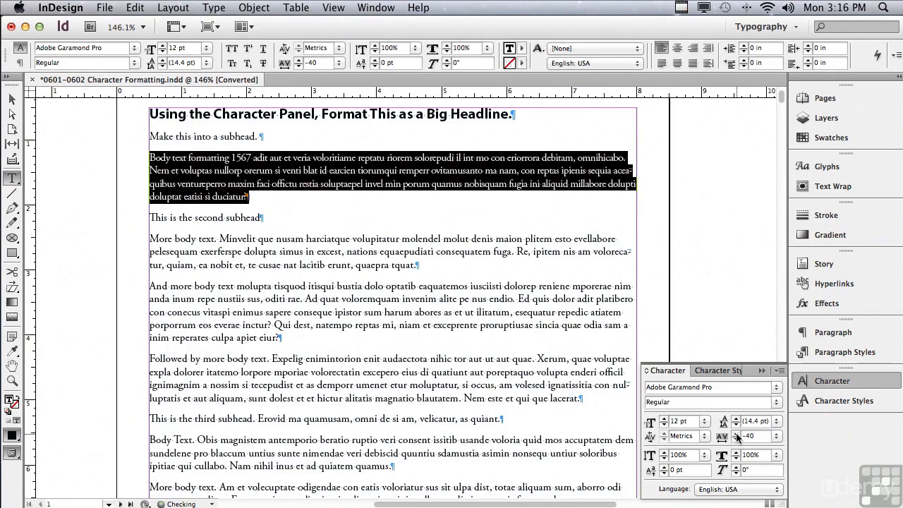
click(736, 433)
click(736, 433)
click(736, 432)
click(736, 432)
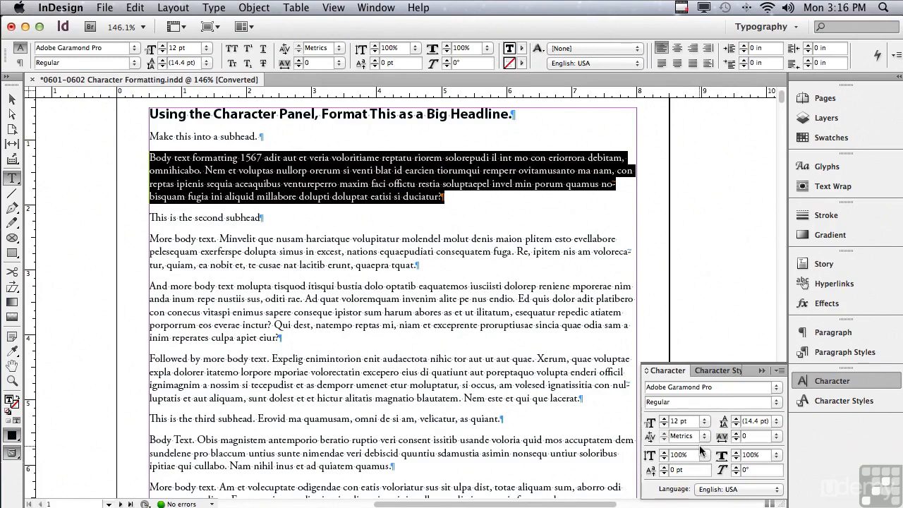
Step: Set the selected body paragraph's tracking to the preset value of -25
click(736, 439)
click(736, 438)
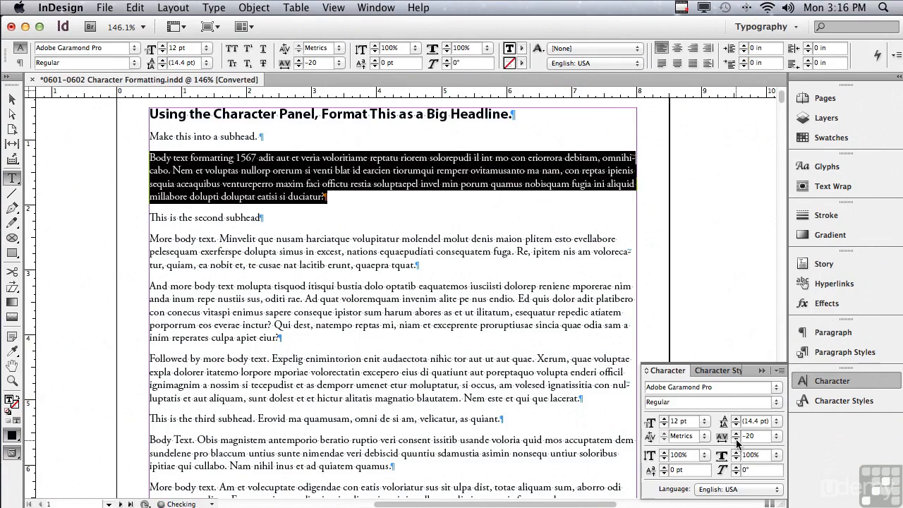
click(777, 439)
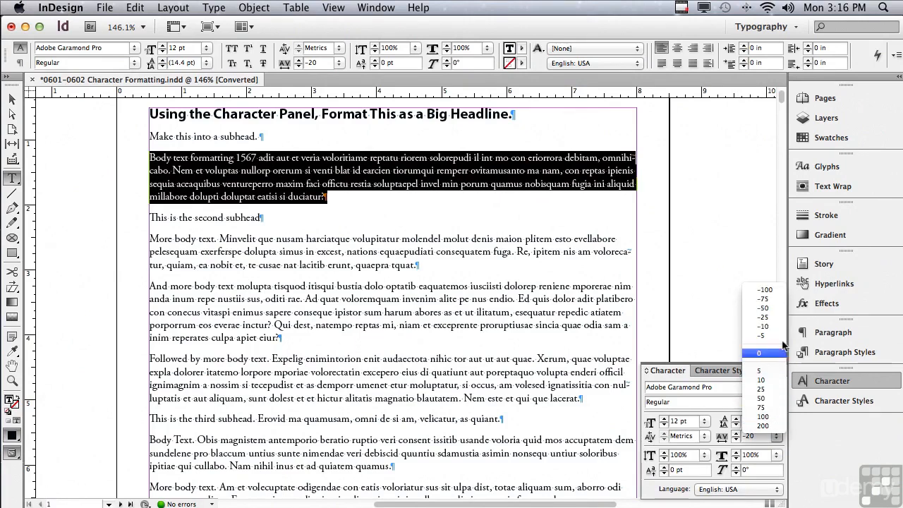
click(763, 317)
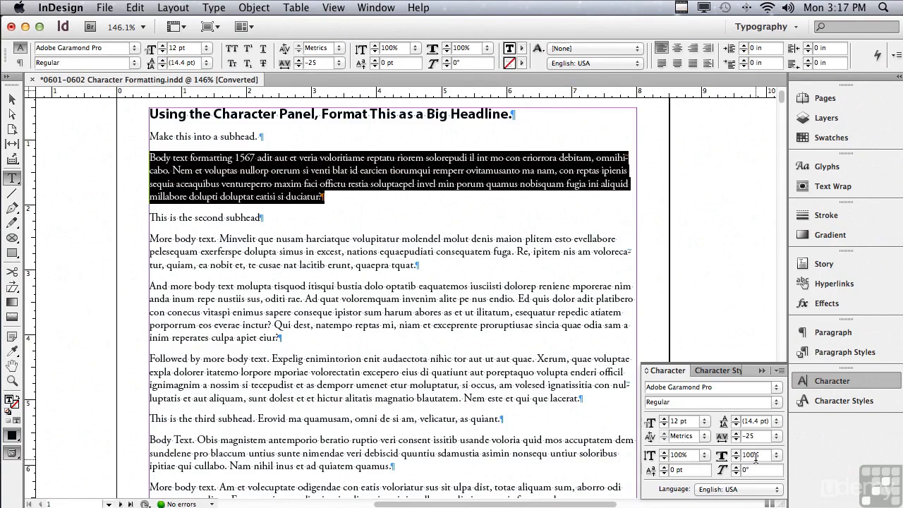
Step: Stretch the selected paragraph to 200% vertical scale, inspect its letterforms up close, and restore the vertical scale to 100%
click(706, 457)
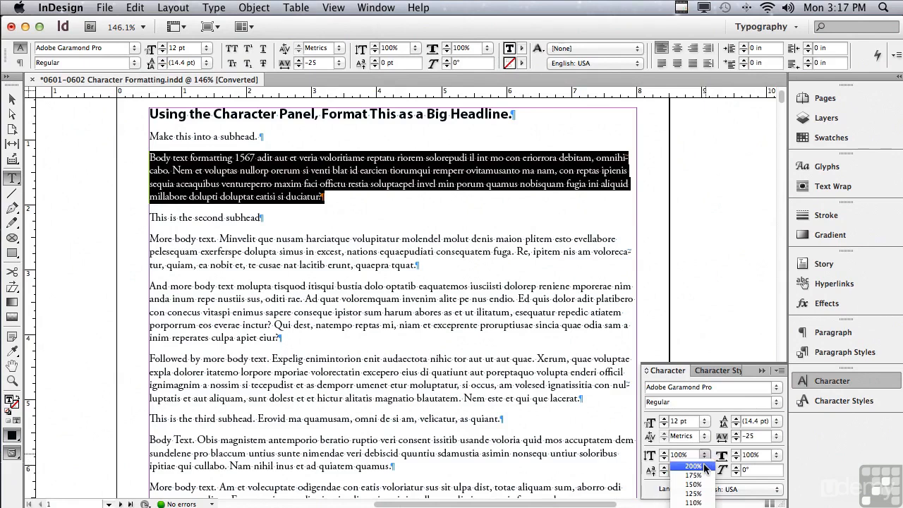
click(694, 466)
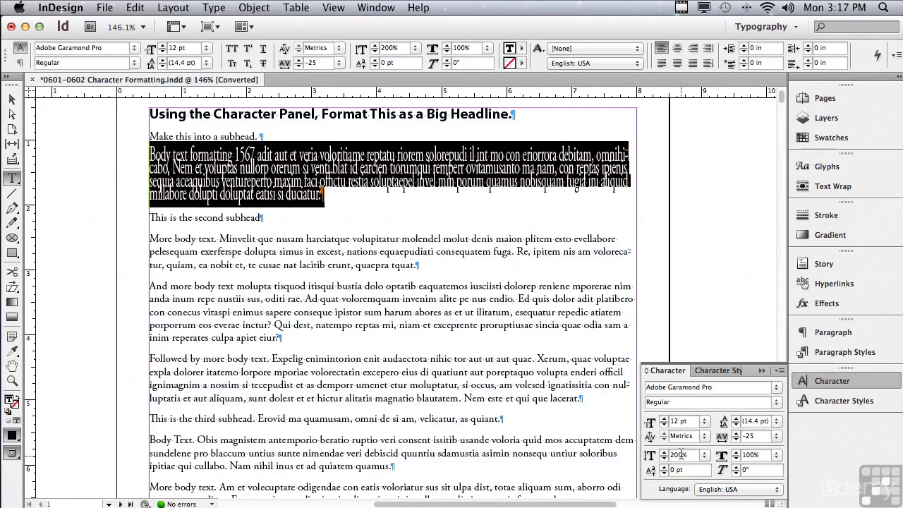
click(12, 381)
drag(144, 131, 263, 215)
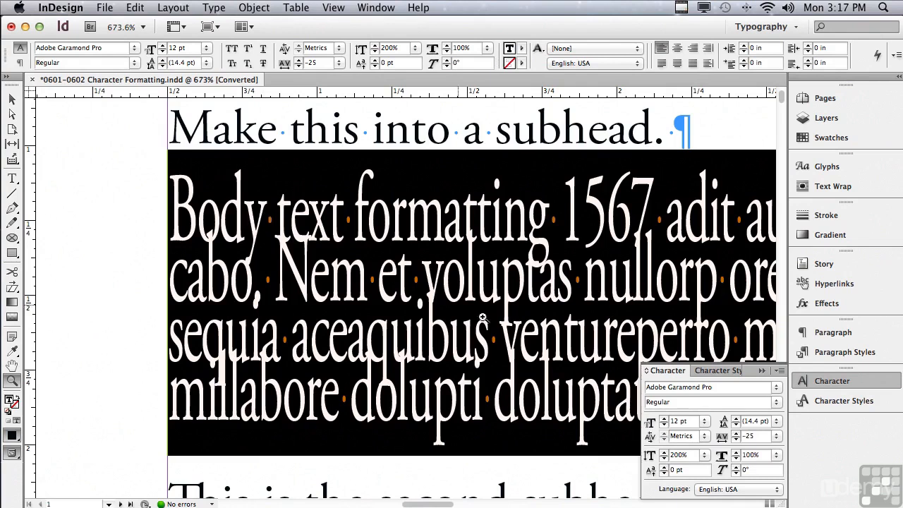
click(705, 455)
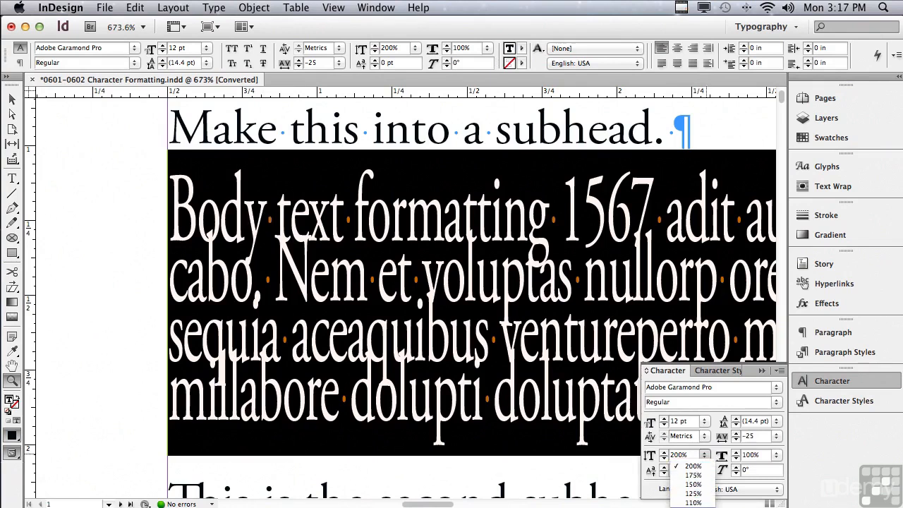
click(692, 507)
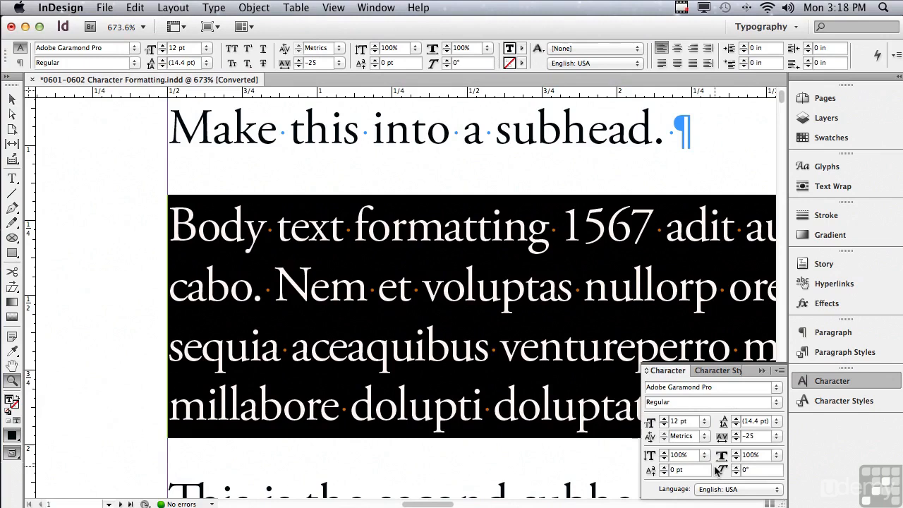
Step: Narrow the selected paragraph's characters to a 90% horizontal scale
click(776, 456)
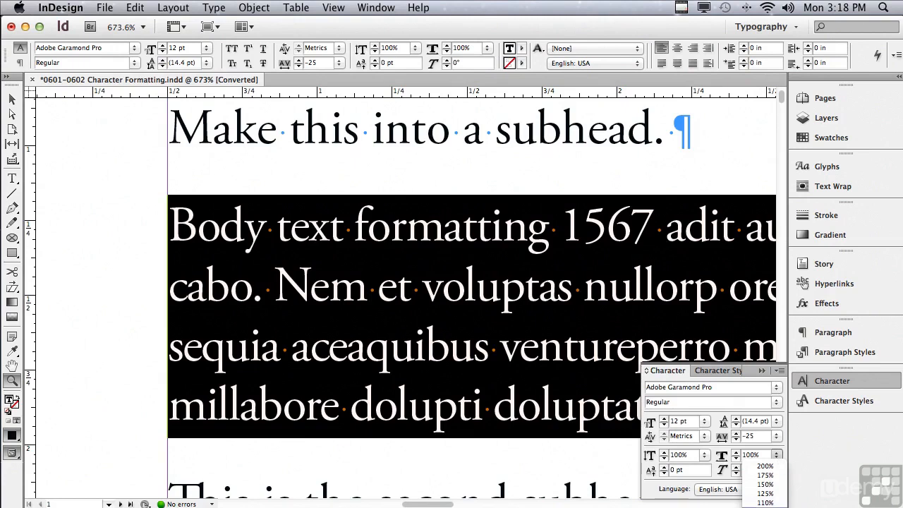
click(766, 500)
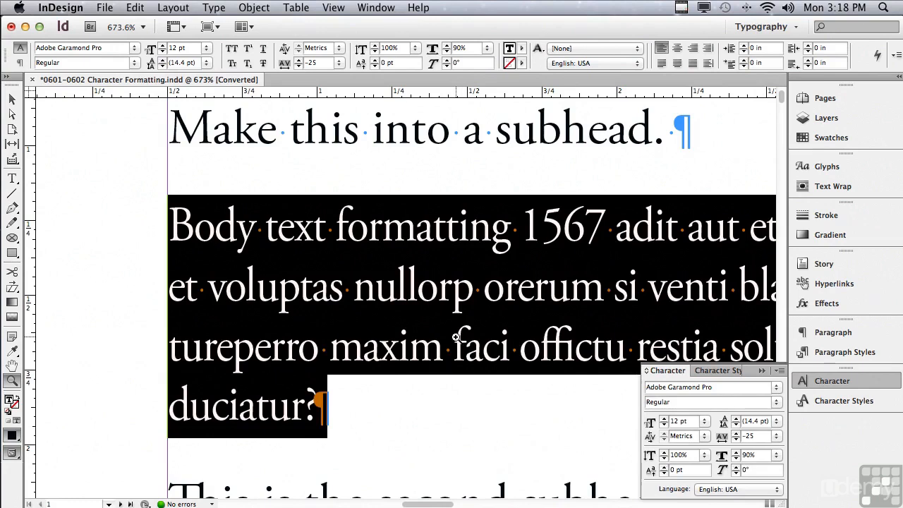
click(776, 457)
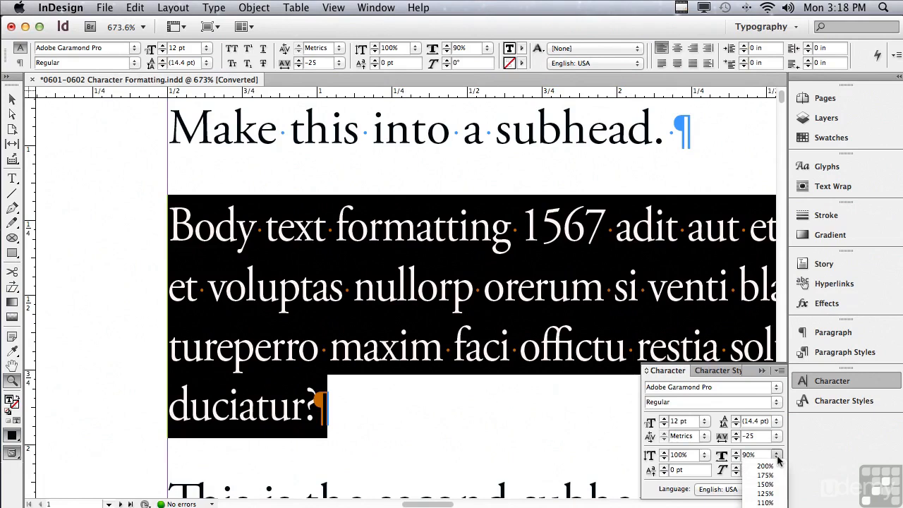
key(Escape)
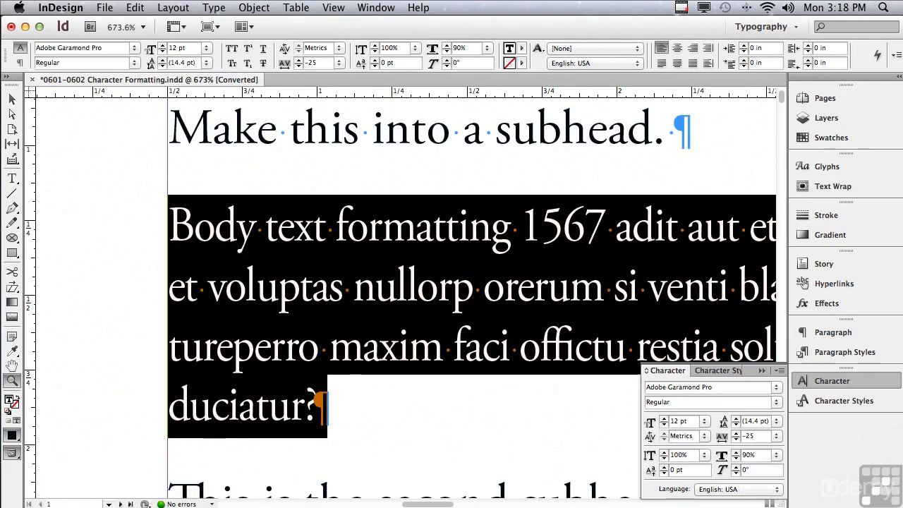
Step: Try an extreme 25% horizontal scale on the selected paragraph and return it to 90%
click(776, 455)
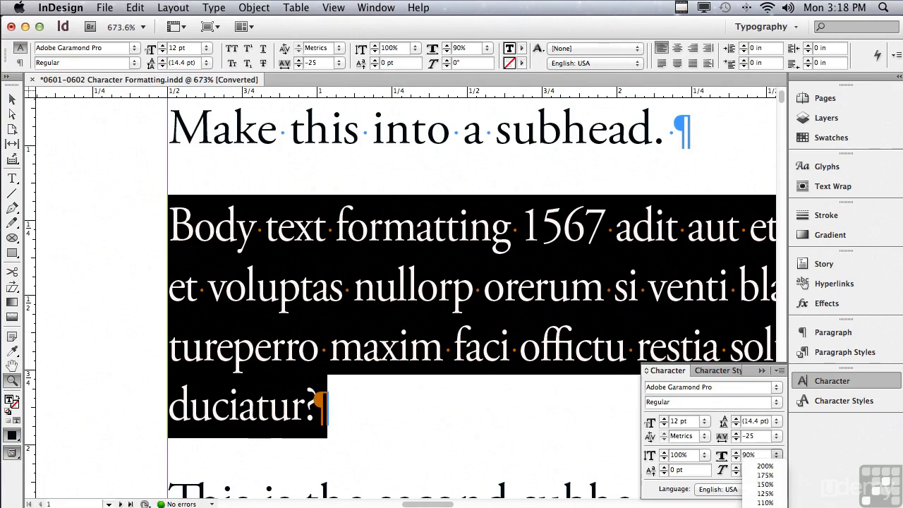
click(765, 507)
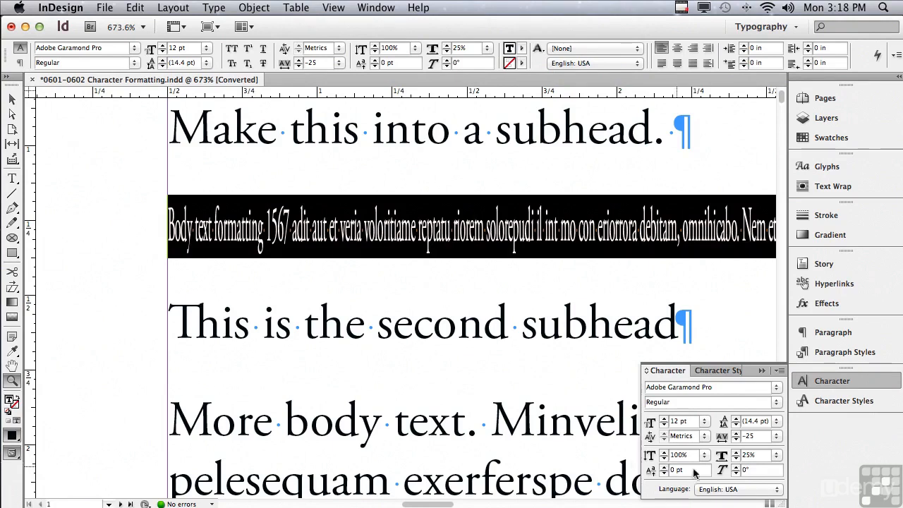
click(776, 455)
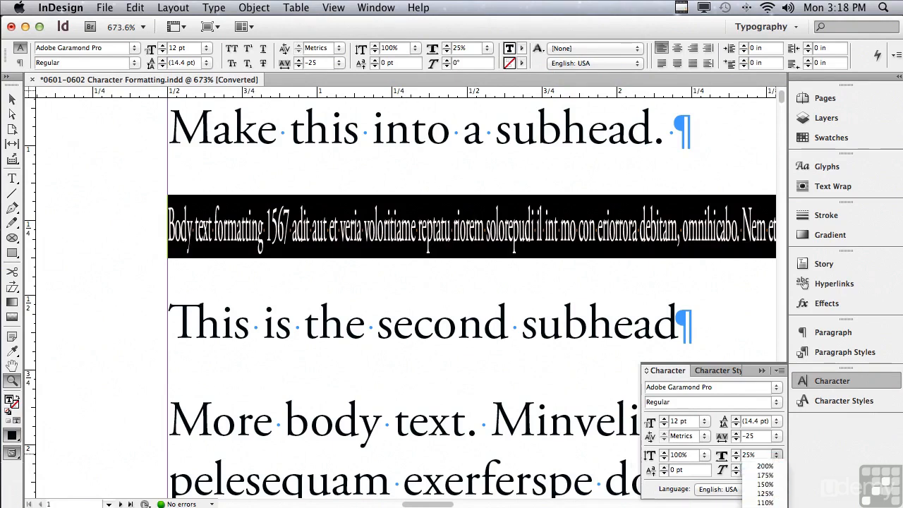
click(765, 501)
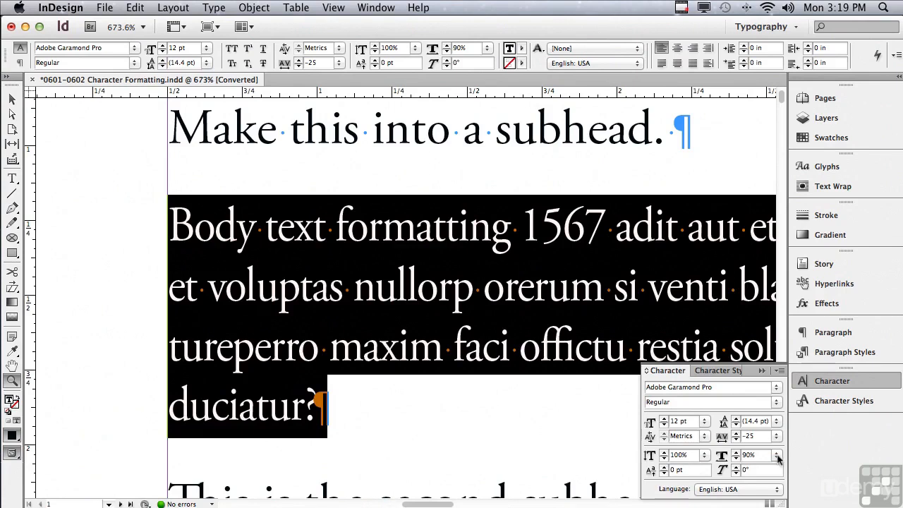
Step: Compare the paragraph at 100% and 90% horizontal scale, finishing with the horizontal scale at 100%
click(776, 454)
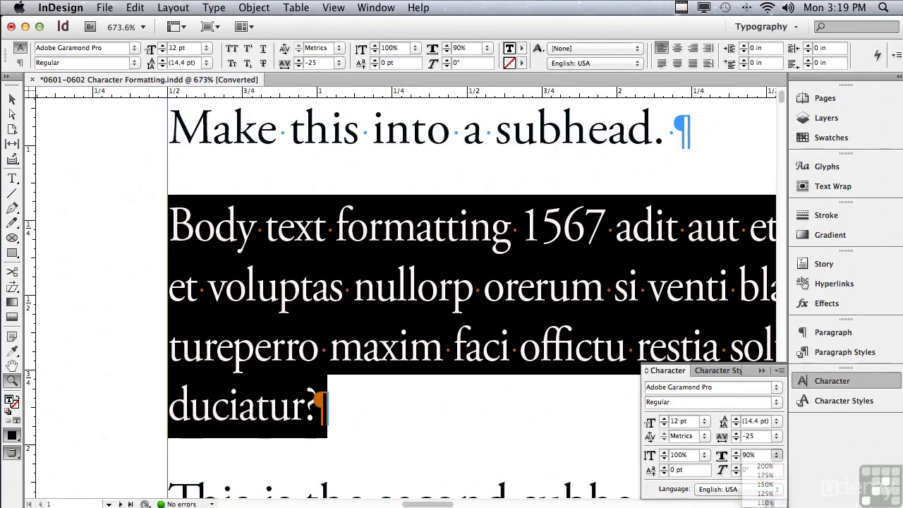
click(764, 502)
click(776, 455)
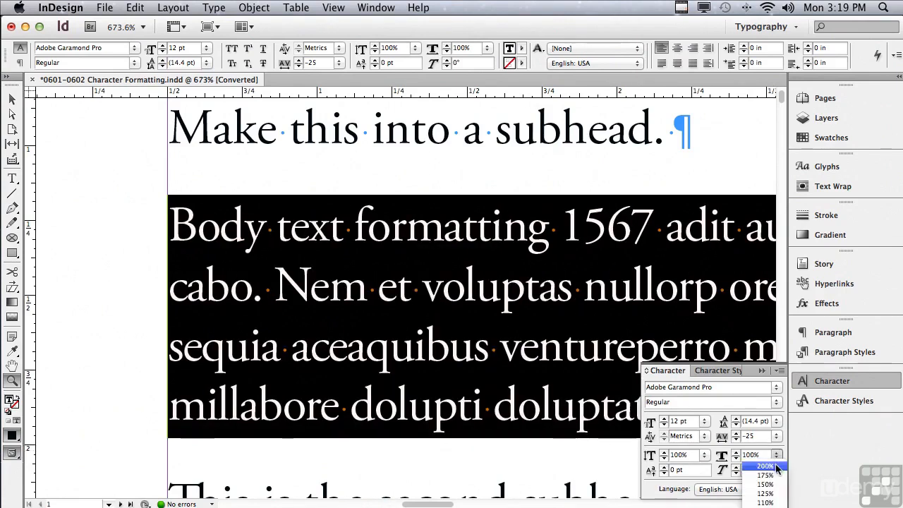
click(764, 502)
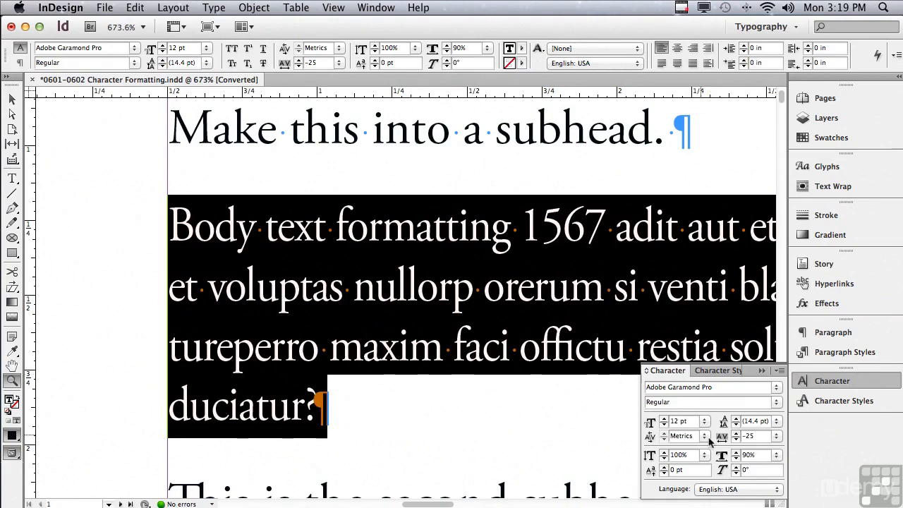
click(777, 455)
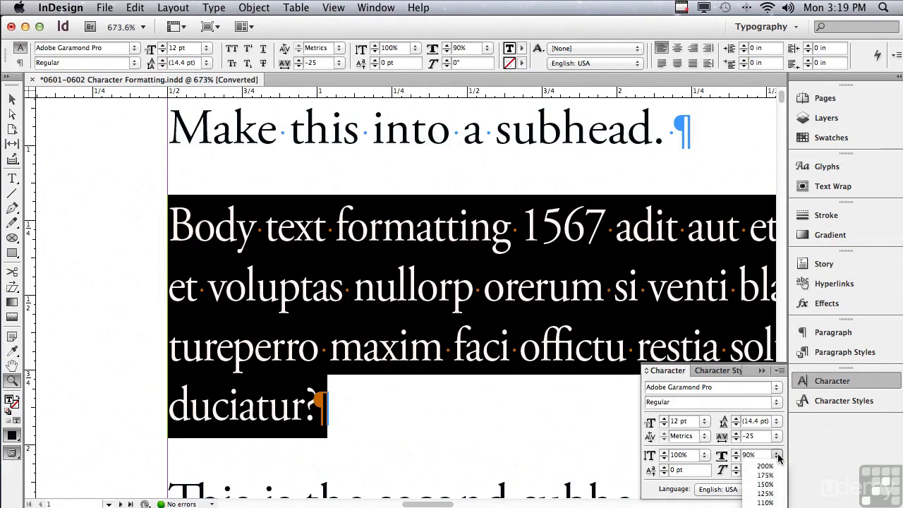
click(765, 500)
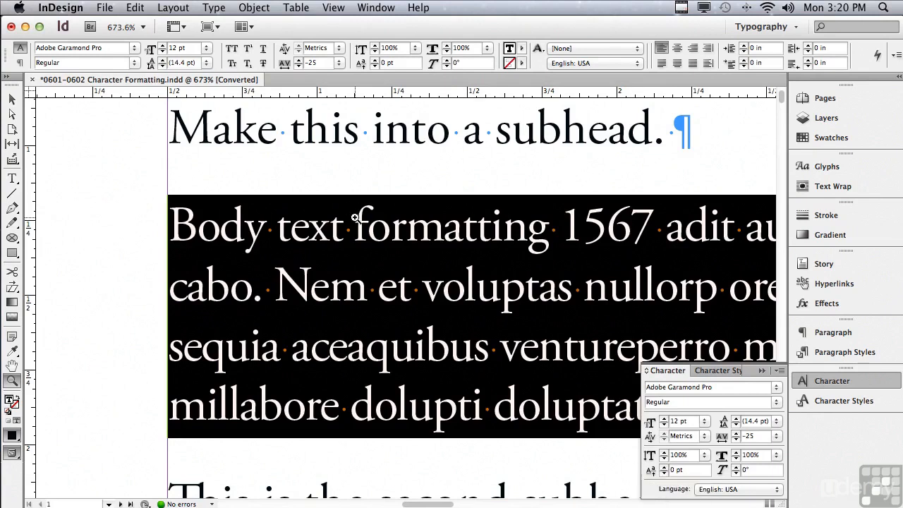
Step: Insert the word "LOGO" after "Body" at the beginning of the body paragraph
click(12, 178)
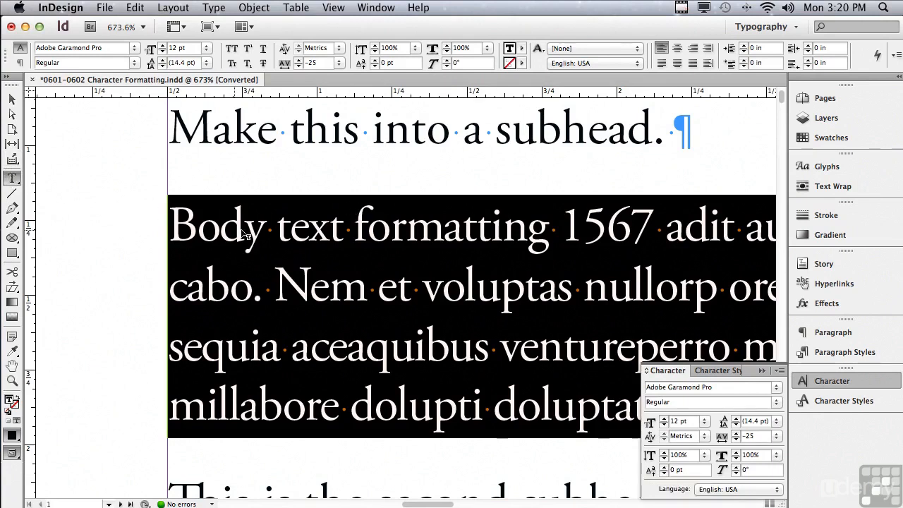
click(266, 229)
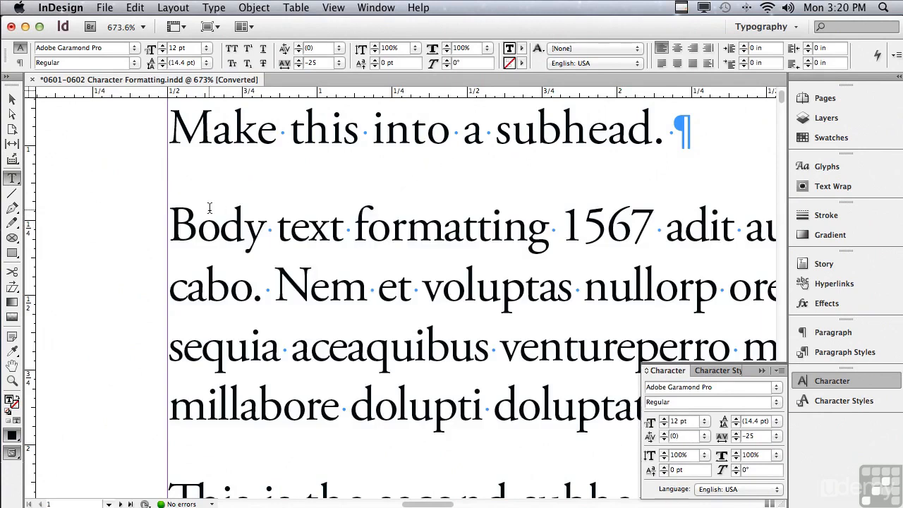
text(LOGO)
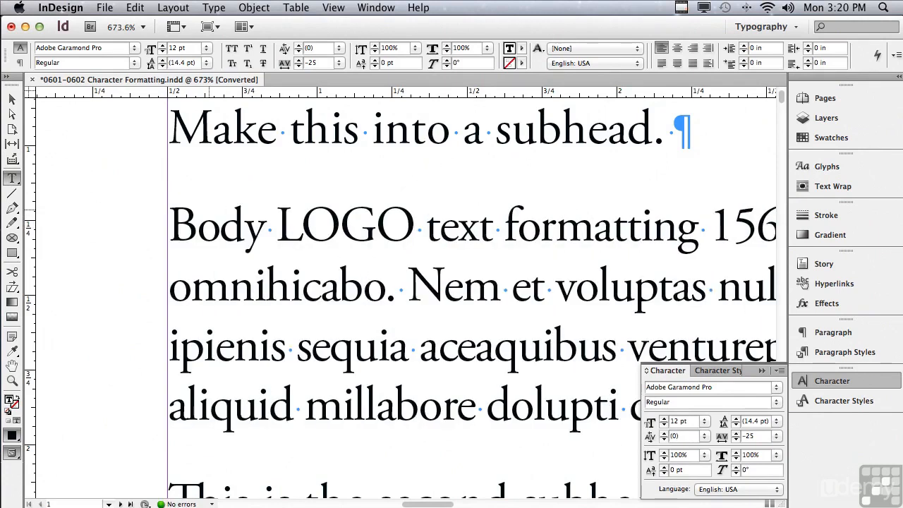
Step: Insert a registered trademark symbol directly after the word "LOGO" in the body paragraph
click(221, 9)
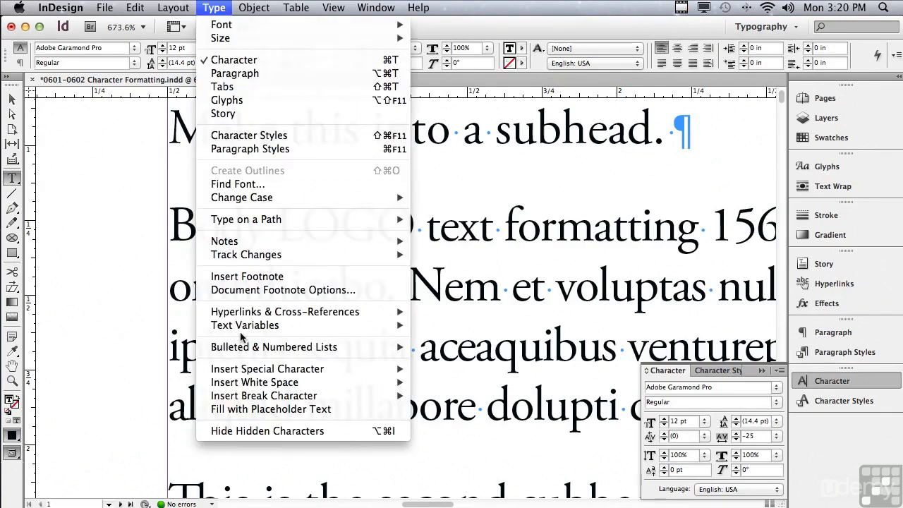
mouse_move(240, 368)
mouse_move(446, 369)
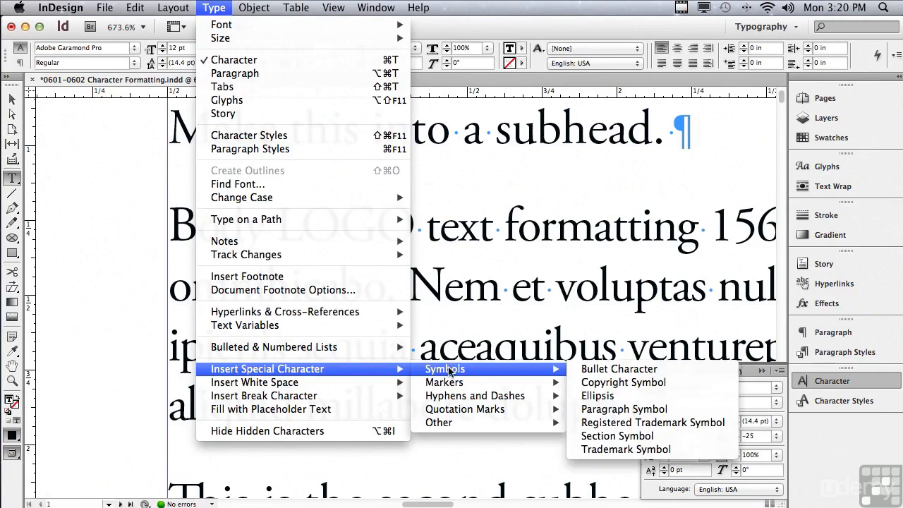
click(618, 423)
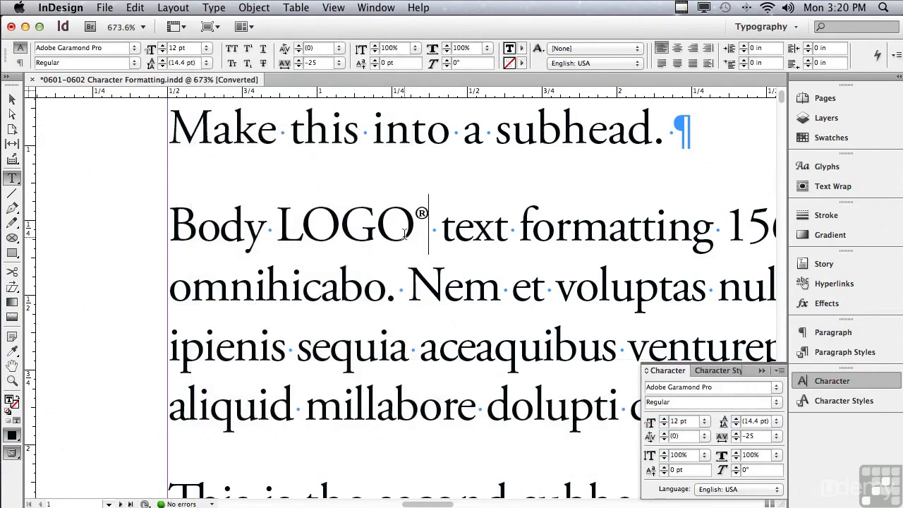
Step: Reduce the registered trademark symbol after "LOGO" to 9 pt and raise it with a positive baseline shift
click(423, 223)
drag(423, 223, 429, 225)
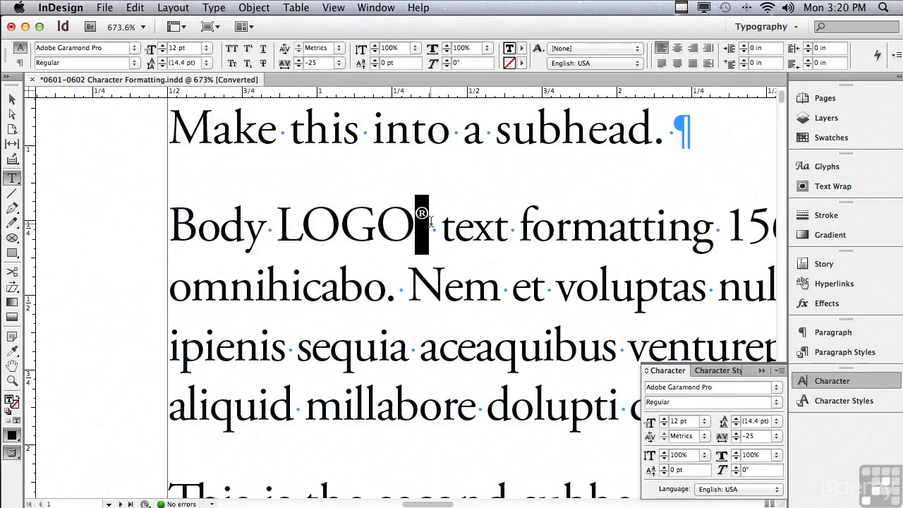
click(663, 425)
click(664, 425)
click(664, 426)
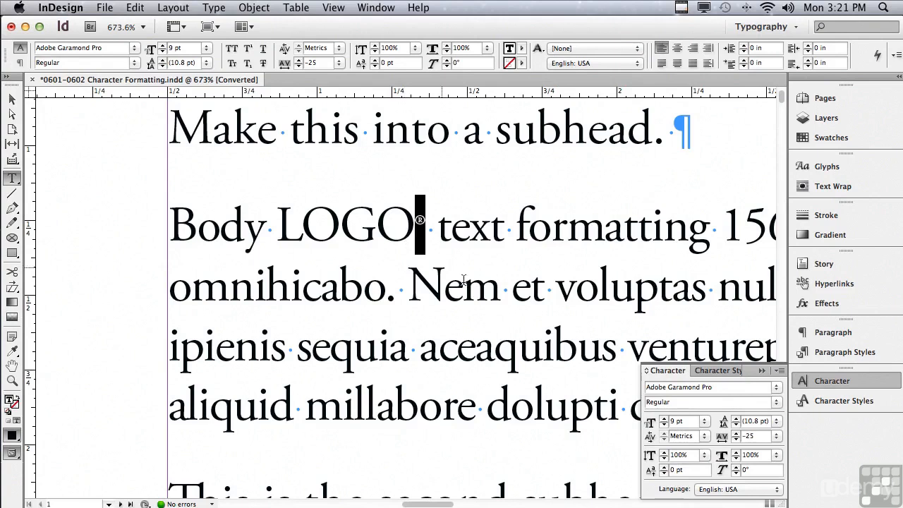
click(664, 467)
Step: Set the word "aliquid" in the fourth line of the body paragraph to the Italic font style
drag(168, 409, 286, 411)
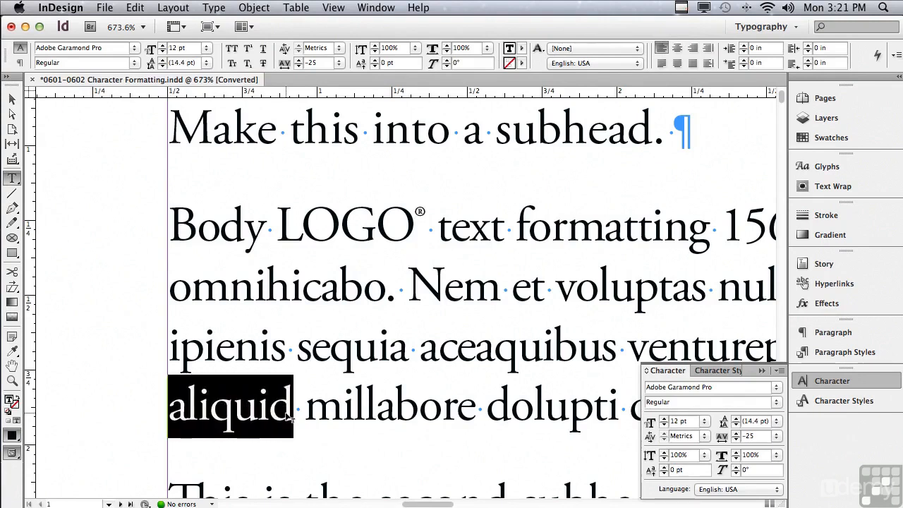
click(776, 404)
click(773, 421)
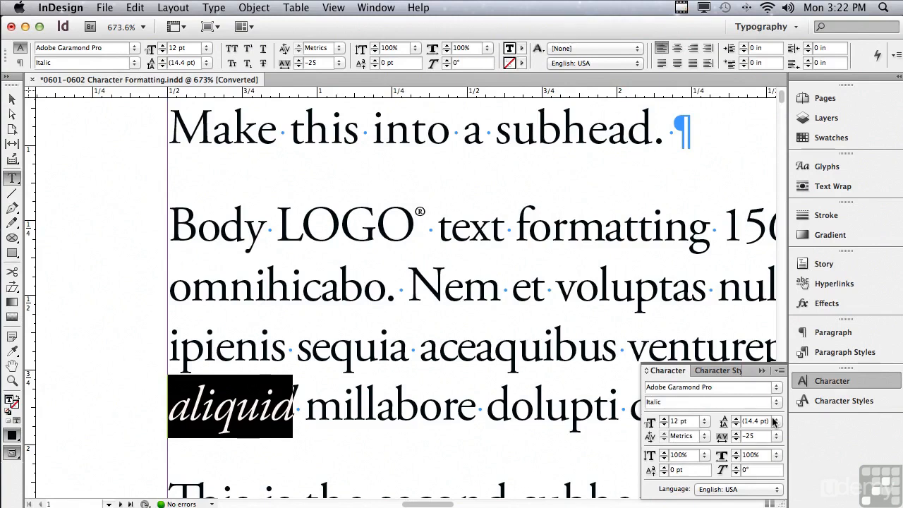
Step: Skew the word "millabore" by 14° to create a false italic, then deselect it
drag(305, 407, 457, 413)
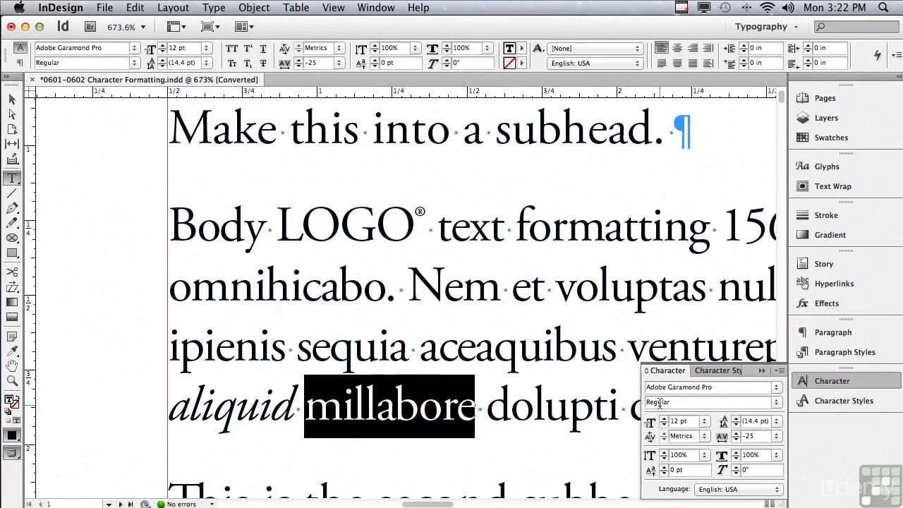
click(736, 467)
click(735, 467)
click(735, 467)
click(736, 467)
click(736, 467)
click(735, 467)
click(736, 467)
click(736, 467)
click(735, 467)
click(736, 467)
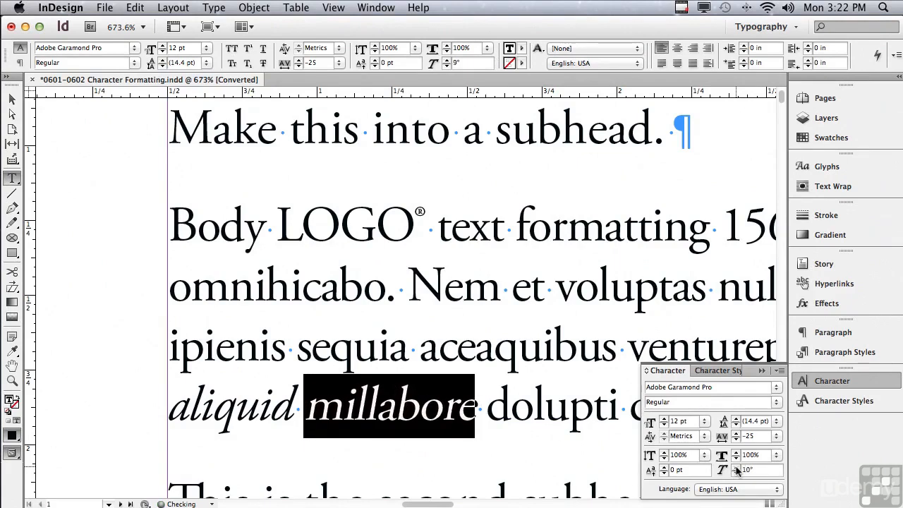
click(736, 467)
click(736, 467)
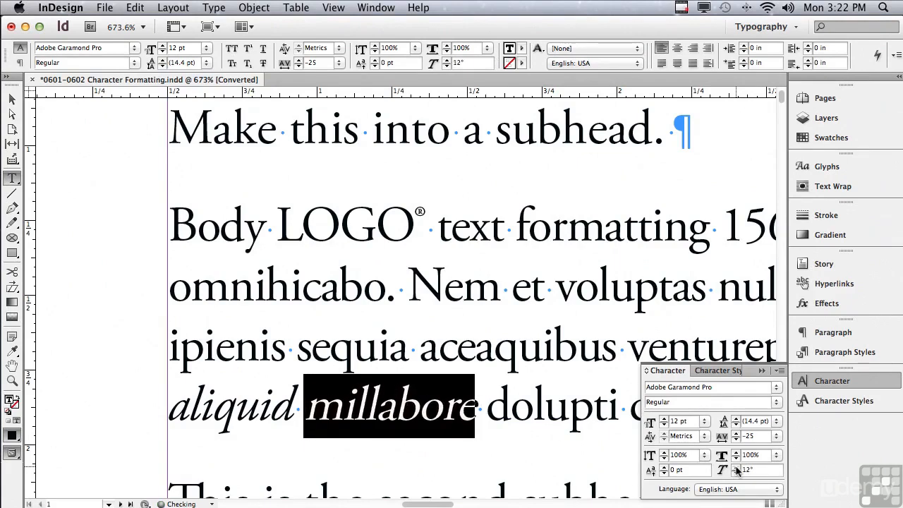
click(736, 467)
click(736, 466)
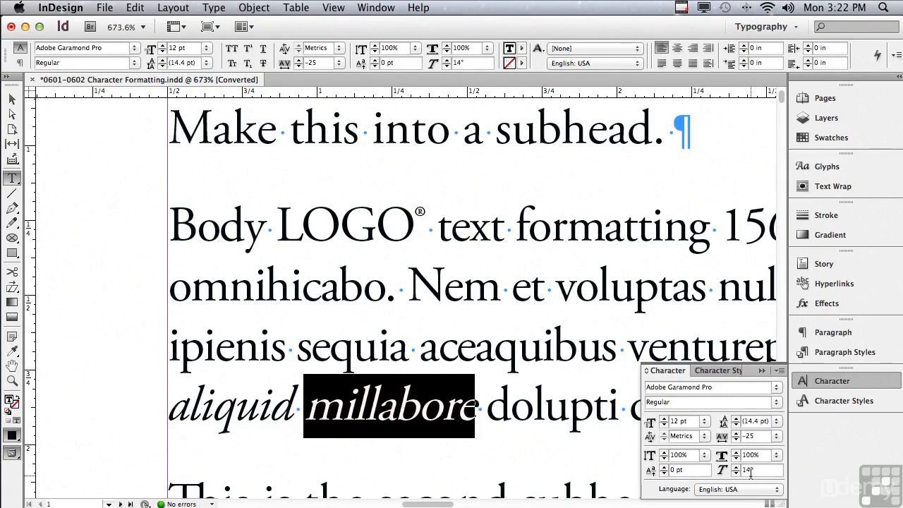
click(585, 406)
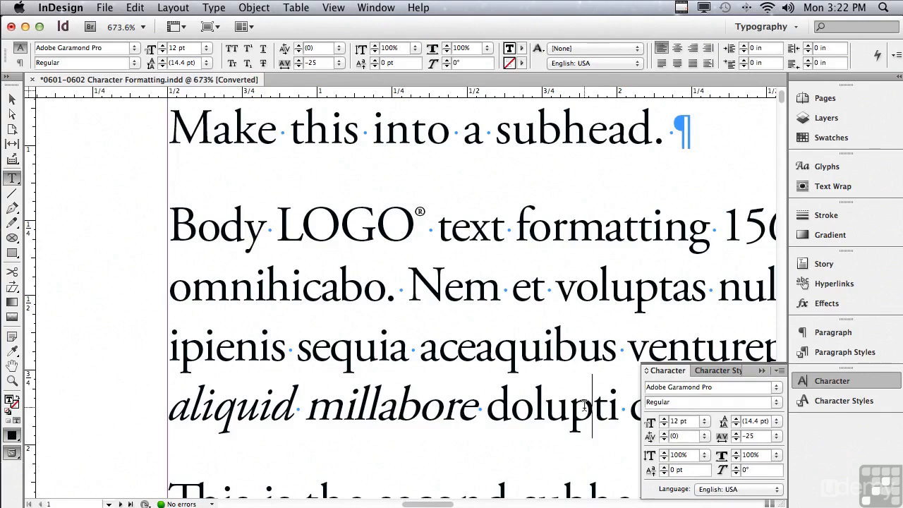
Step: Select the skewed word "millabore" again
drag(314, 413, 477, 423)
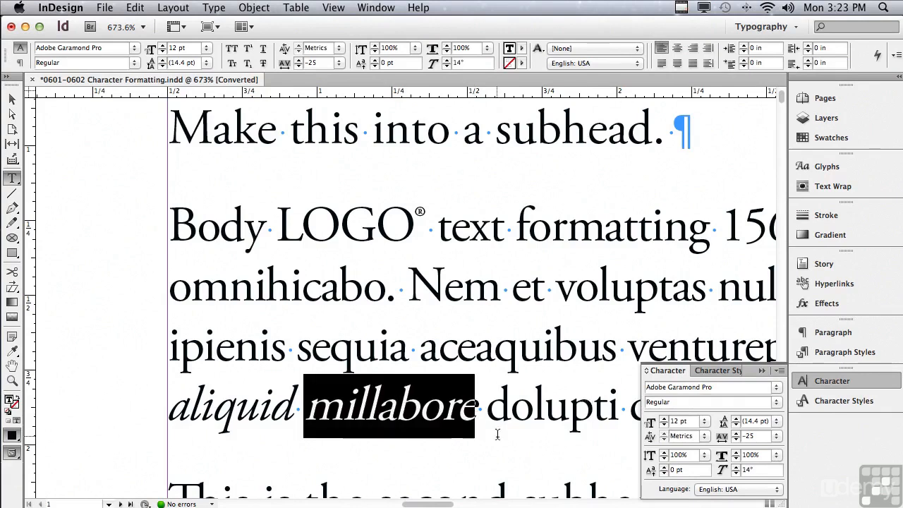